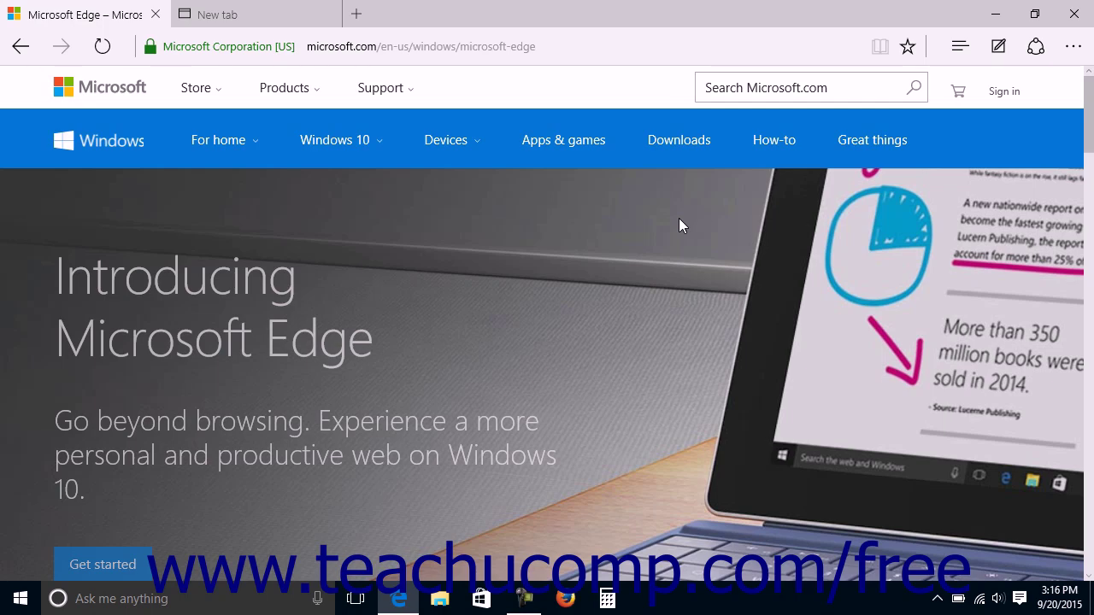
# Start a Web Note, pick the pen, then exit Web Note mode.
pyautogui.click(998, 48)
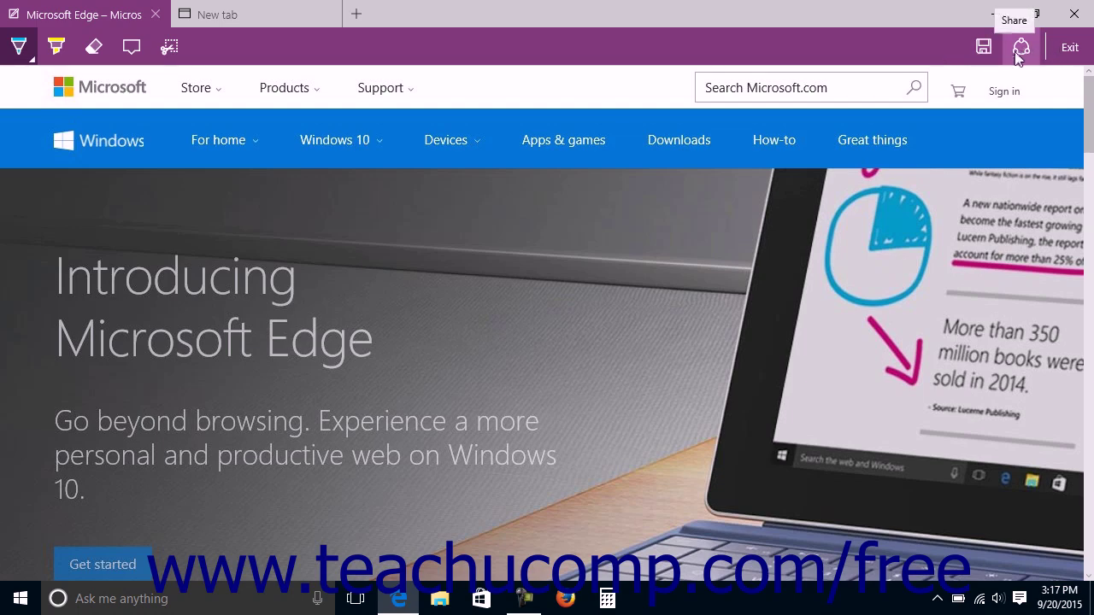
pyautogui.click(20, 48)
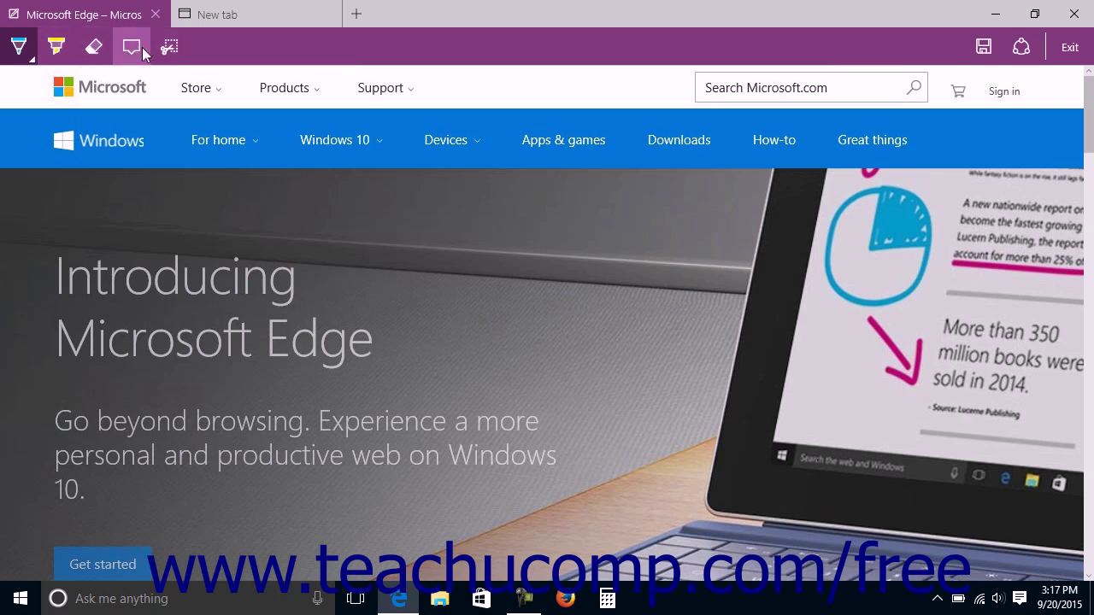
pyautogui.click(1070, 47)
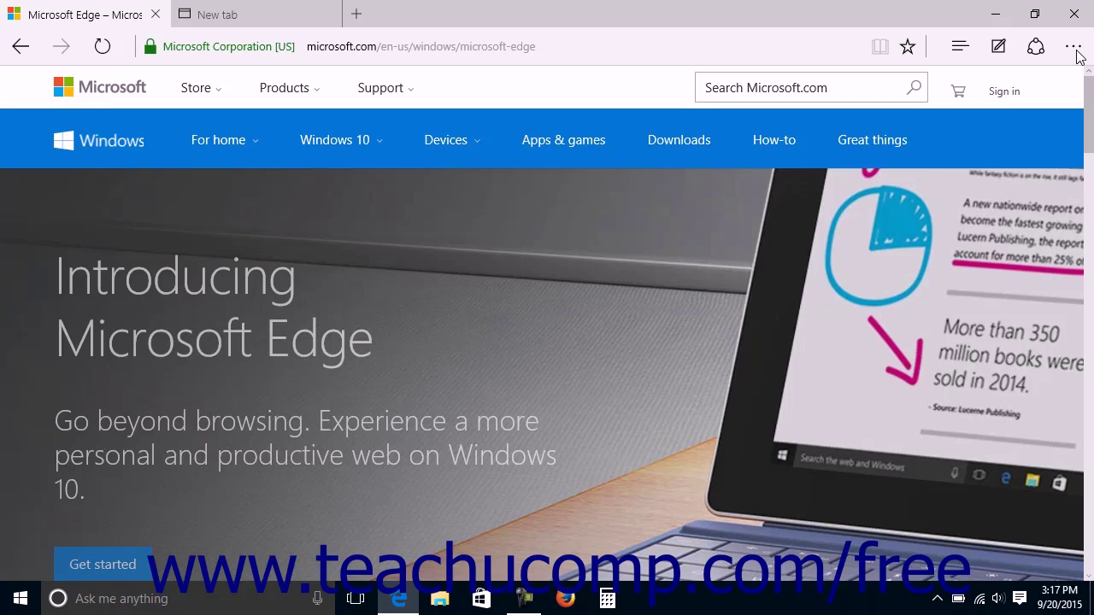
# Restart the Web Note and pen a blue exclamation mark after the Microsoft Edge heading.
pyautogui.click(1000, 48)
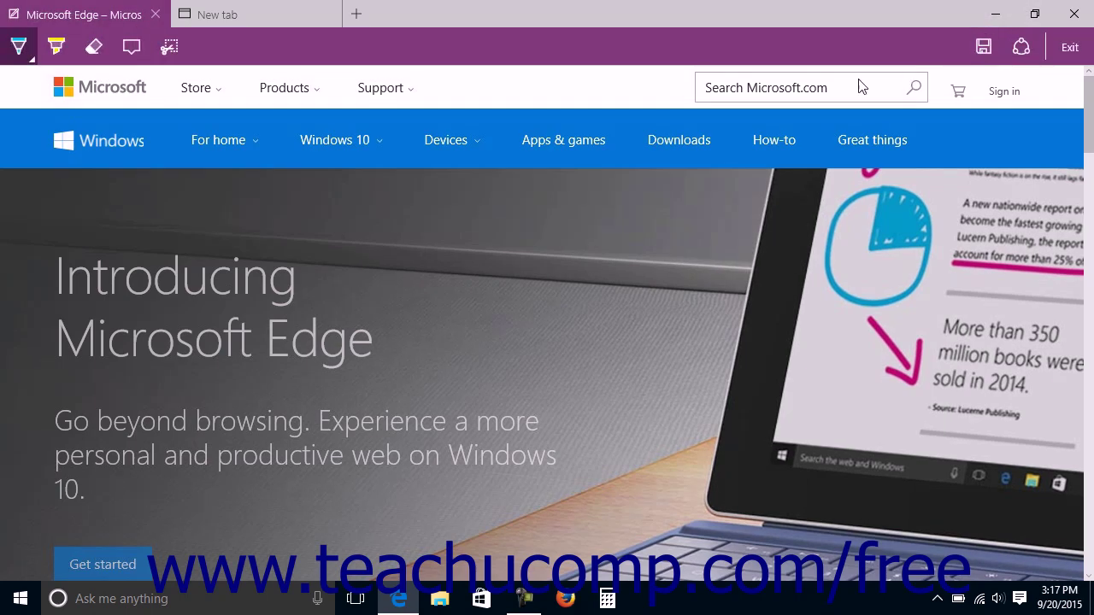
pyautogui.click(21, 46)
pyautogui.moveTo(406, 307); pyautogui.dragTo(402, 340)
pyautogui.click(393, 361)
pyautogui.click(30, 56)
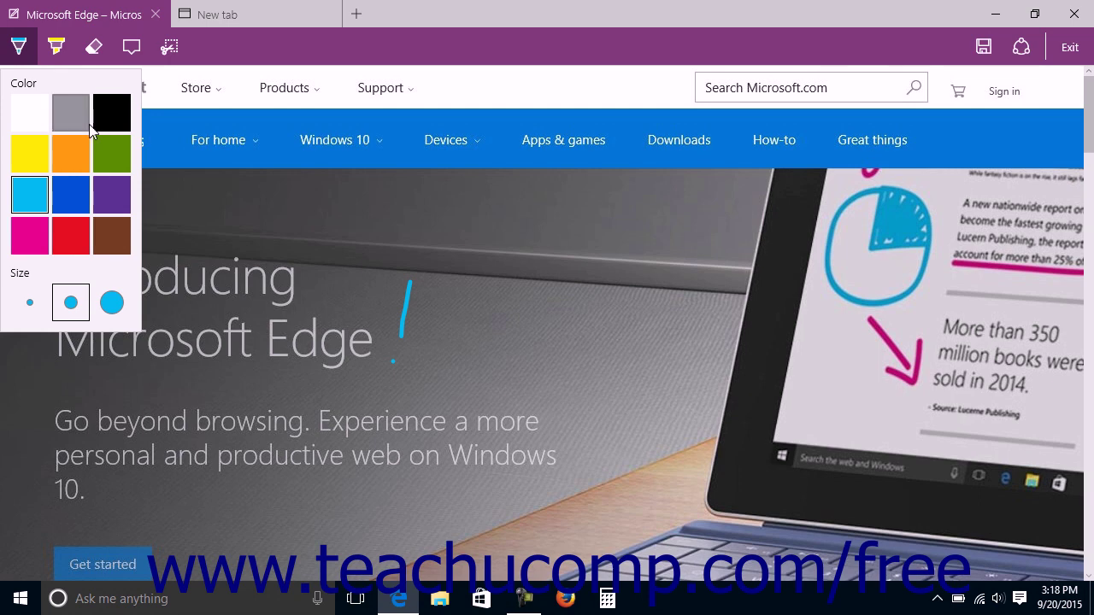
pyautogui.click(23, 57)
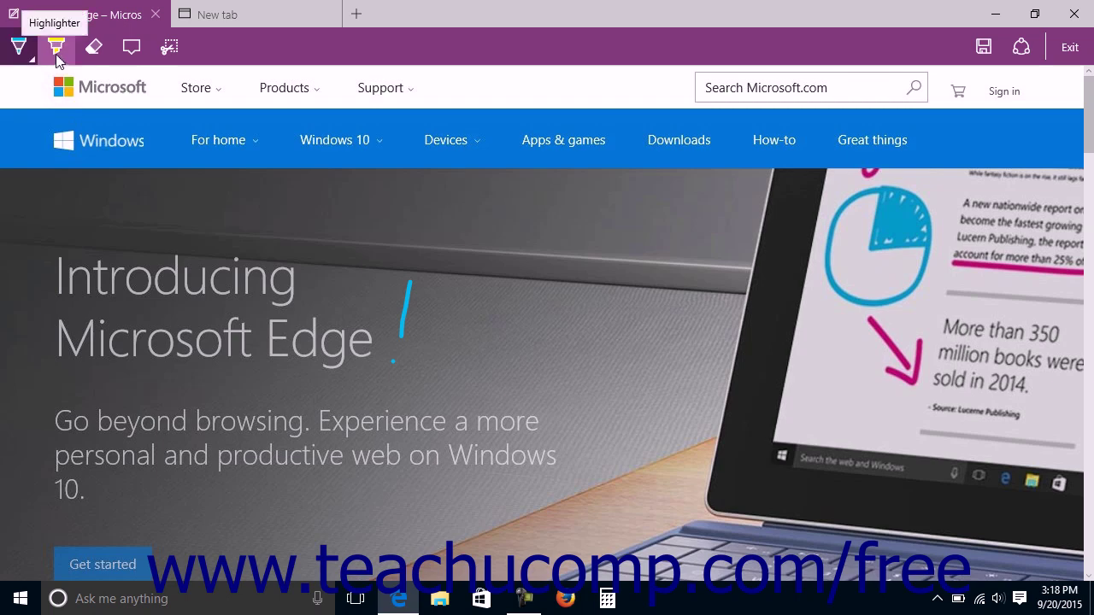
# Sweep the yellow highlighter across the words 'Microsoft Edge' in the page heading.
pyautogui.click(56, 53)
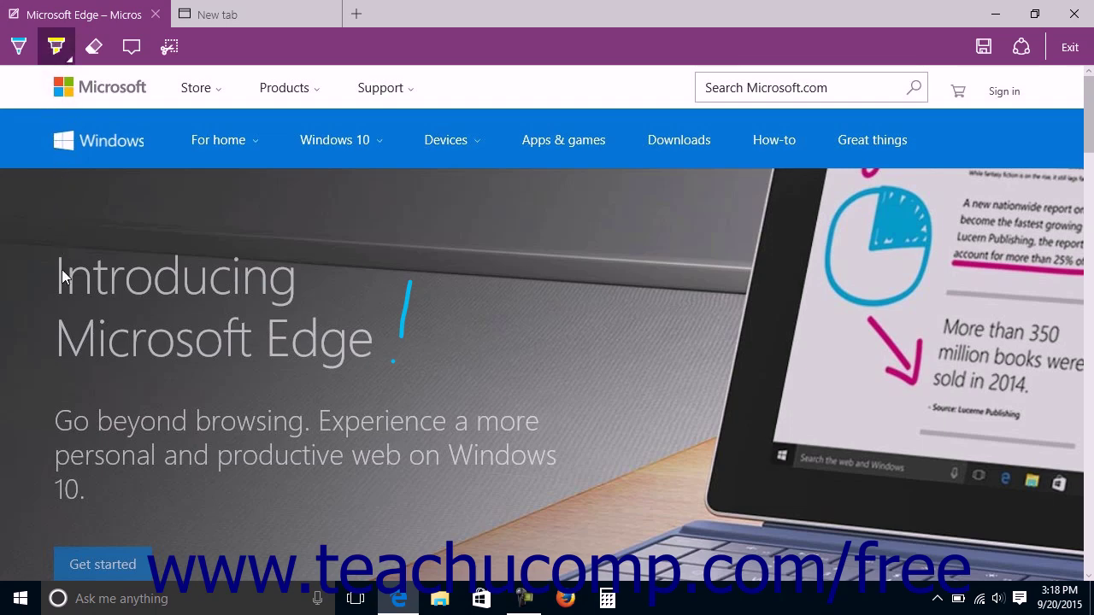
pyautogui.moveTo(49, 353); pyautogui.dragTo(355, 354)
pyautogui.moveTo(310, 325); pyautogui.dragTo(55, 335)
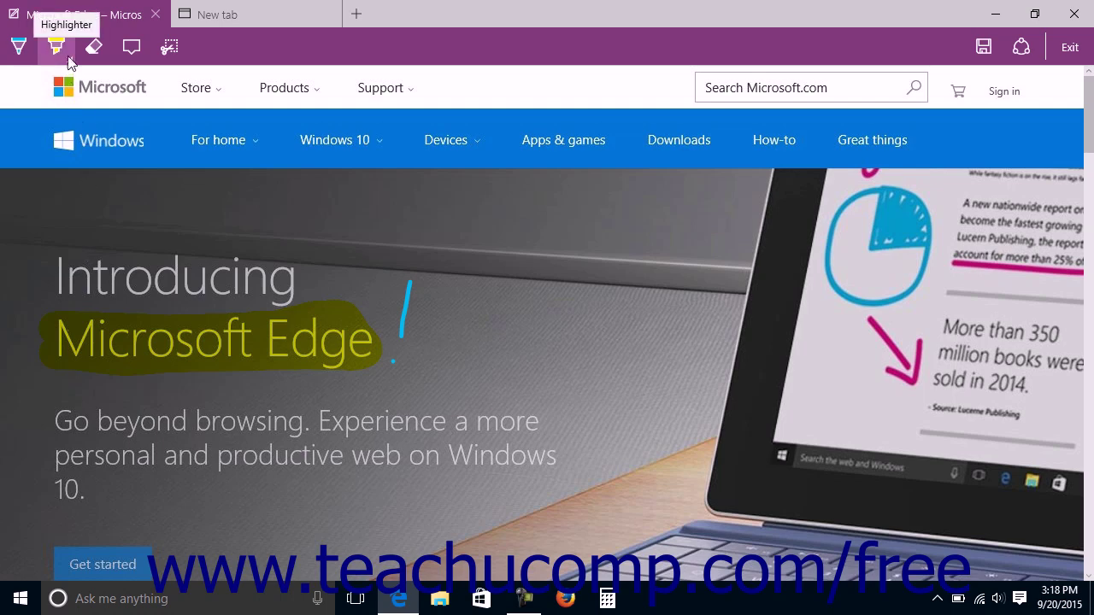
pyautogui.click(56, 47)
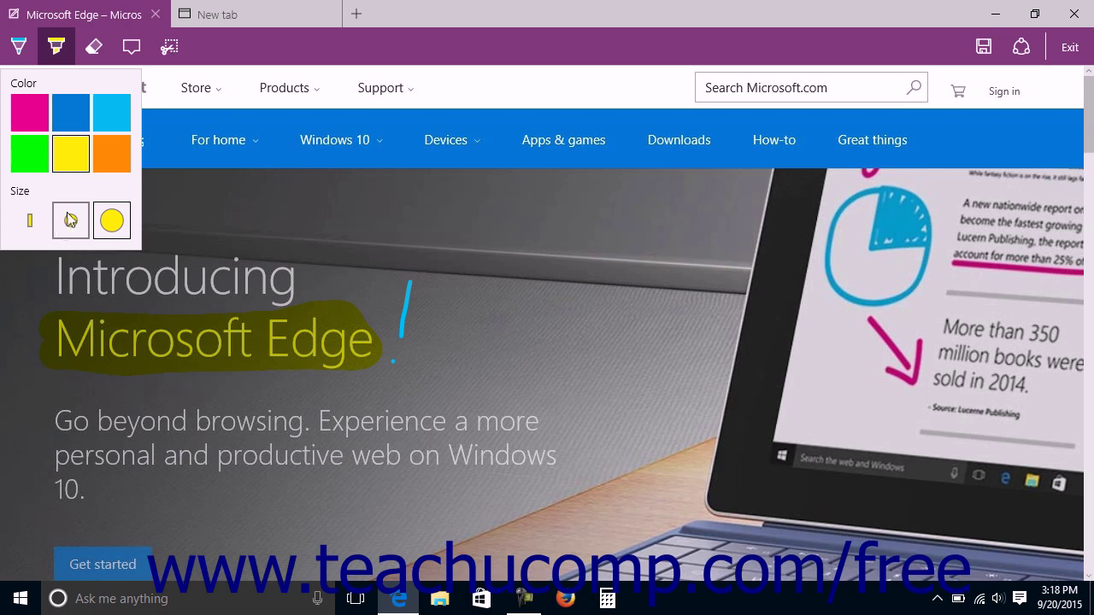
pyautogui.click(62, 51)
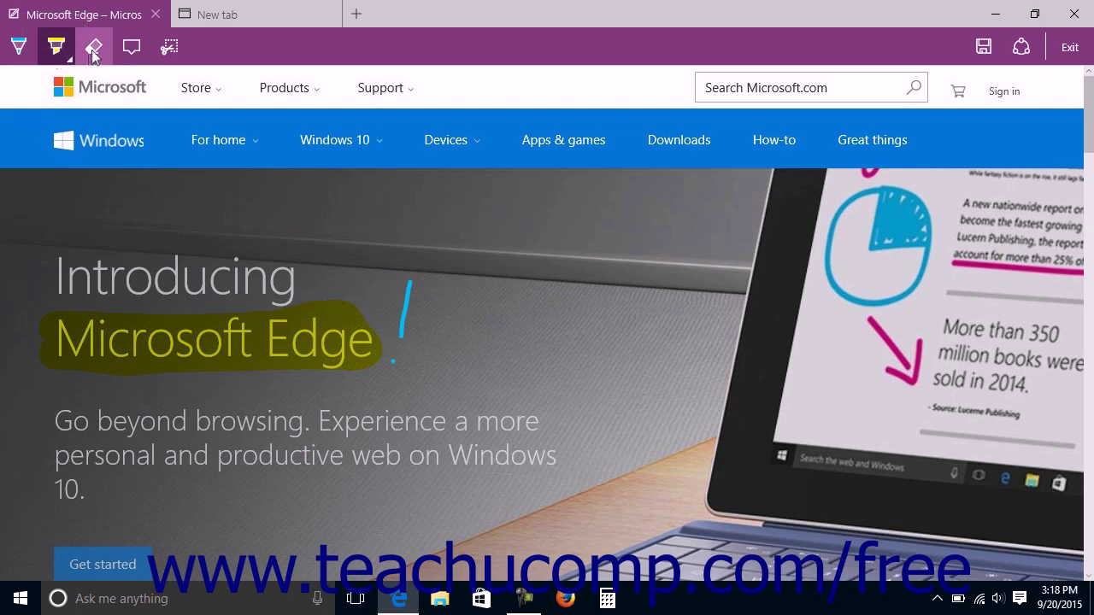
# Erase the yellow highlight, then use Clear all ink to remove the remaining marks.
pyautogui.click(93, 52)
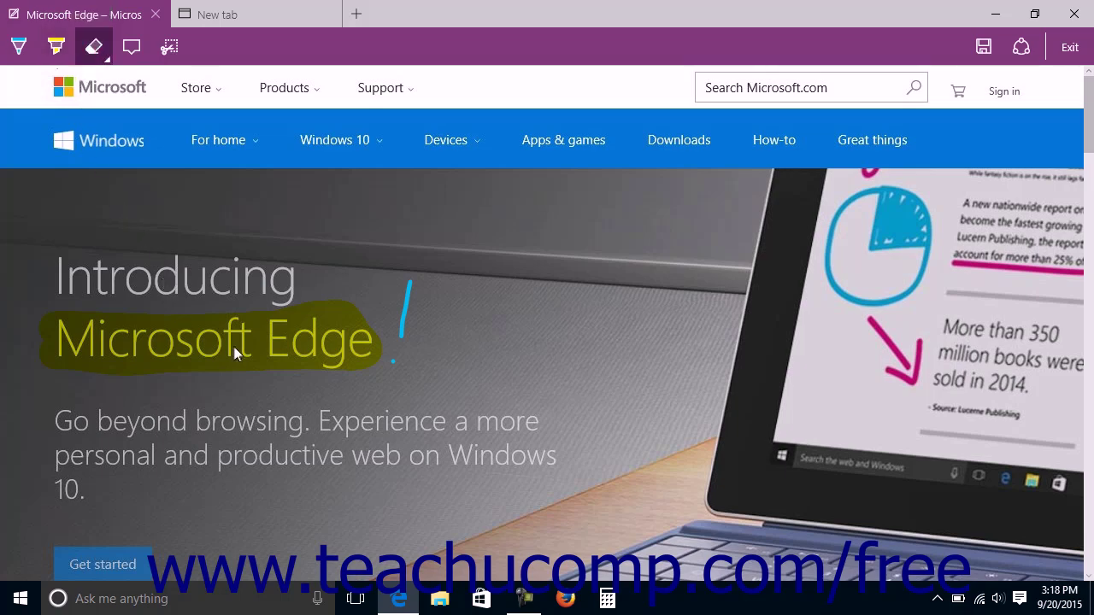
pyautogui.moveTo(254, 297); pyautogui.dragTo(230, 361)
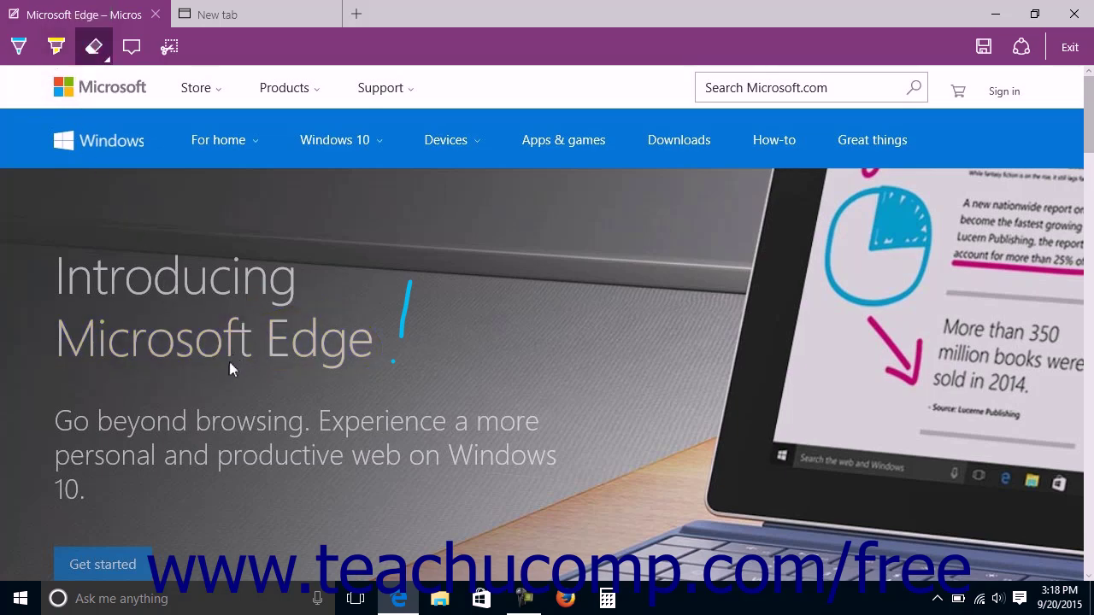
pyautogui.click(105, 65)
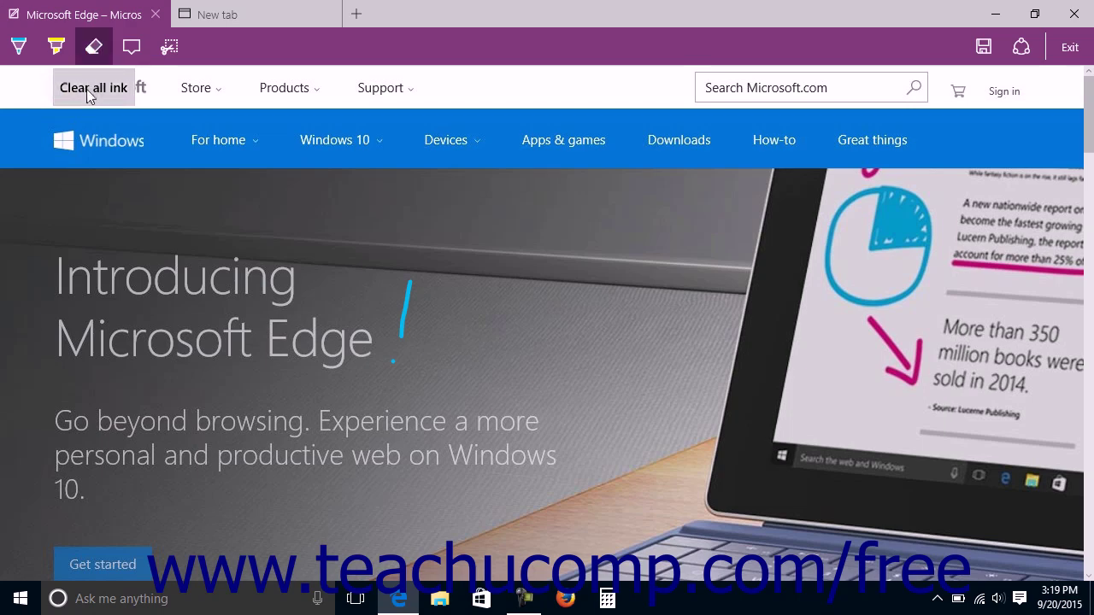
pyautogui.click(87, 88)
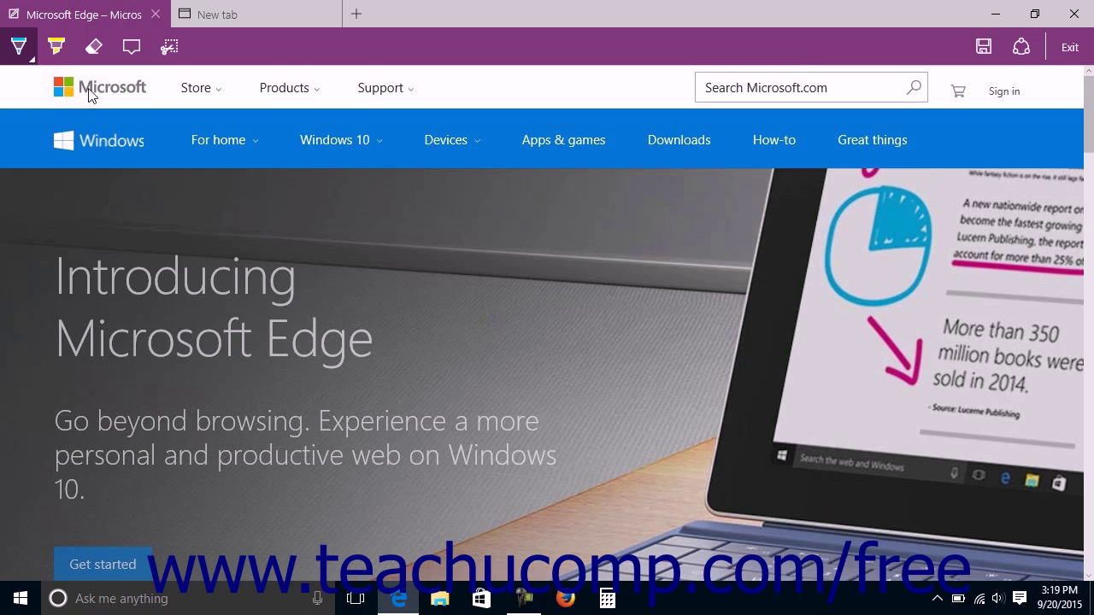
pyautogui.click(133, 48)
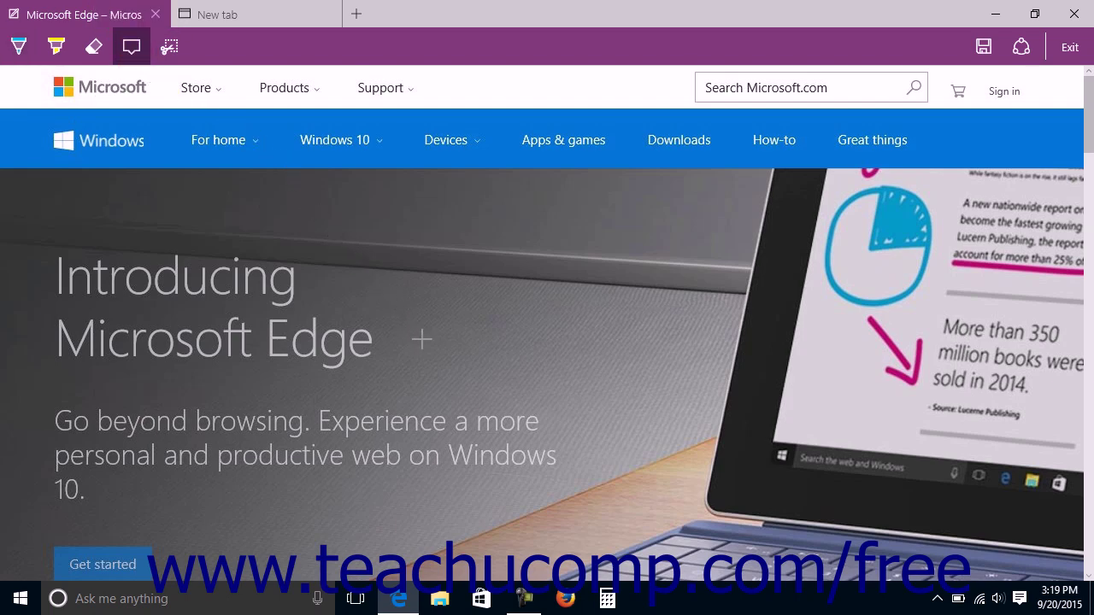
pyautogui.click(422, 339)
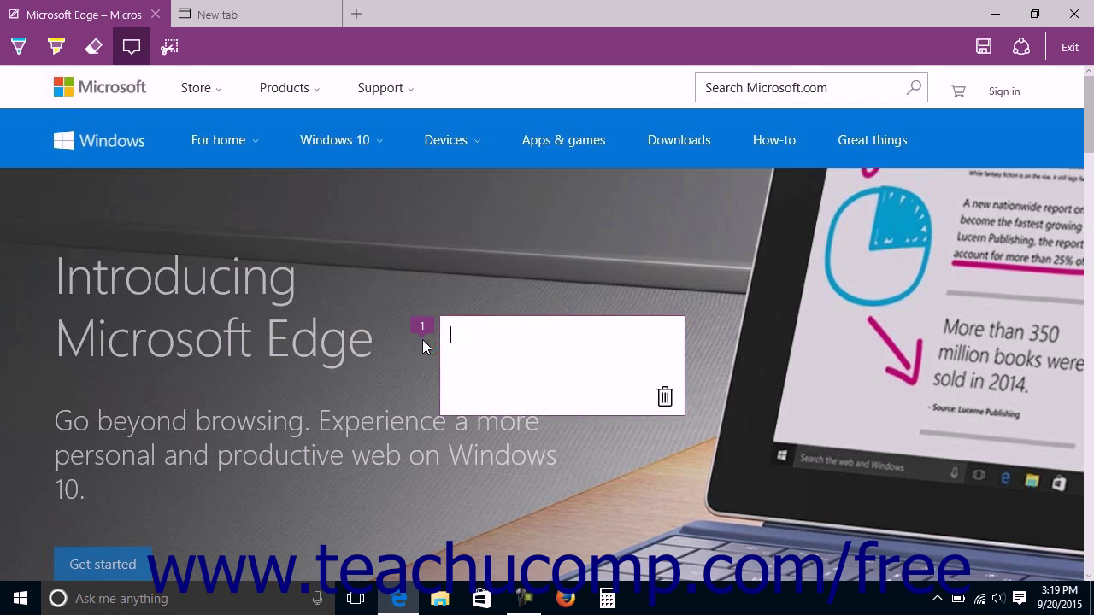
pyautogui.write('Neat!')
pyautogui.click(427, 325)
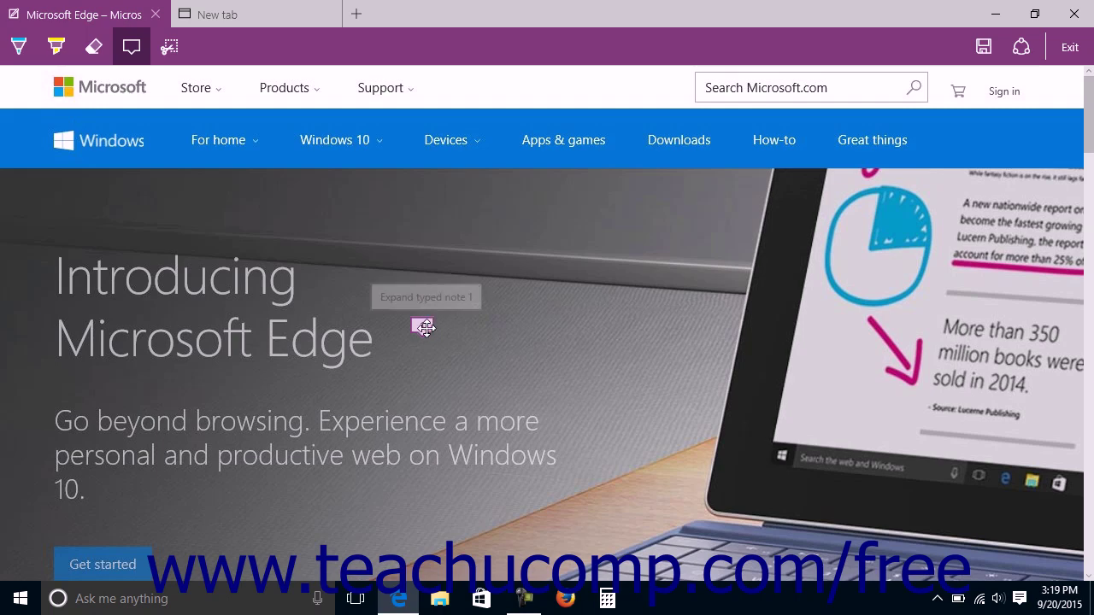
pyautogui.click(425, 328)
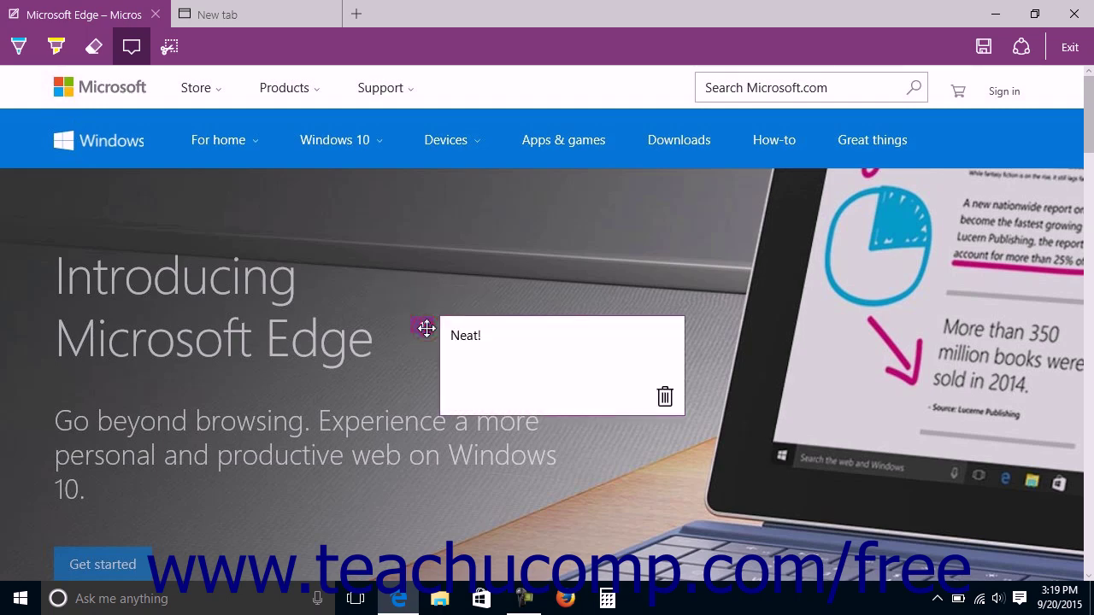
pyautogui.click(665, 397)
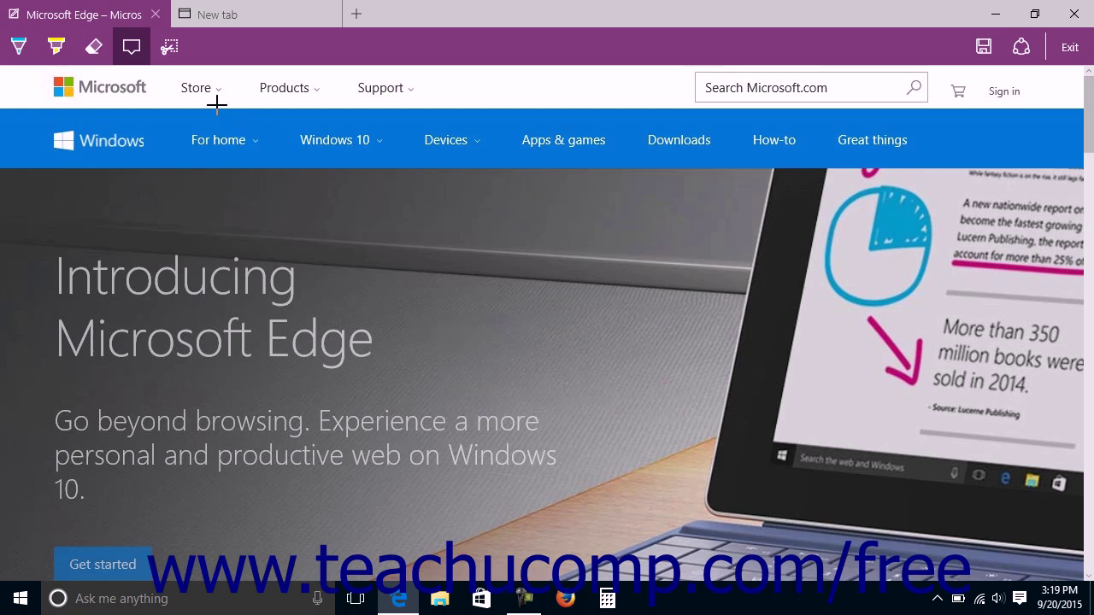
# Clip the 'Introducing Microsoft Edge' heading region and bring up the Save Web Note panel.
pyautogui.click(171, 47)
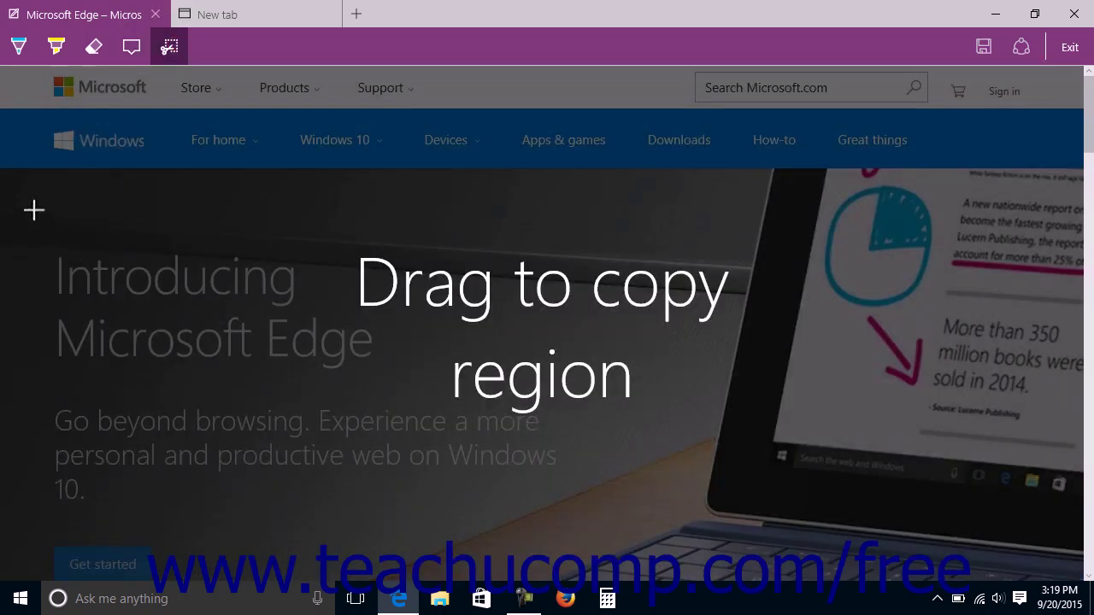
pyautogui.moveTo(35, 202); pyautogui.dragTo(545, 385)
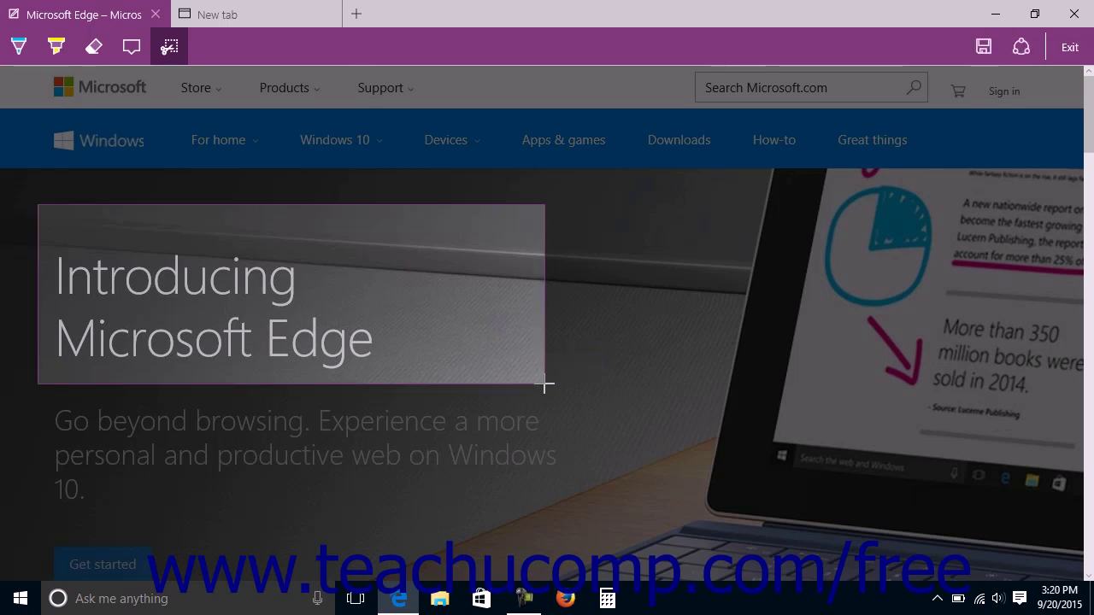
pyautogui.click(983, 48)
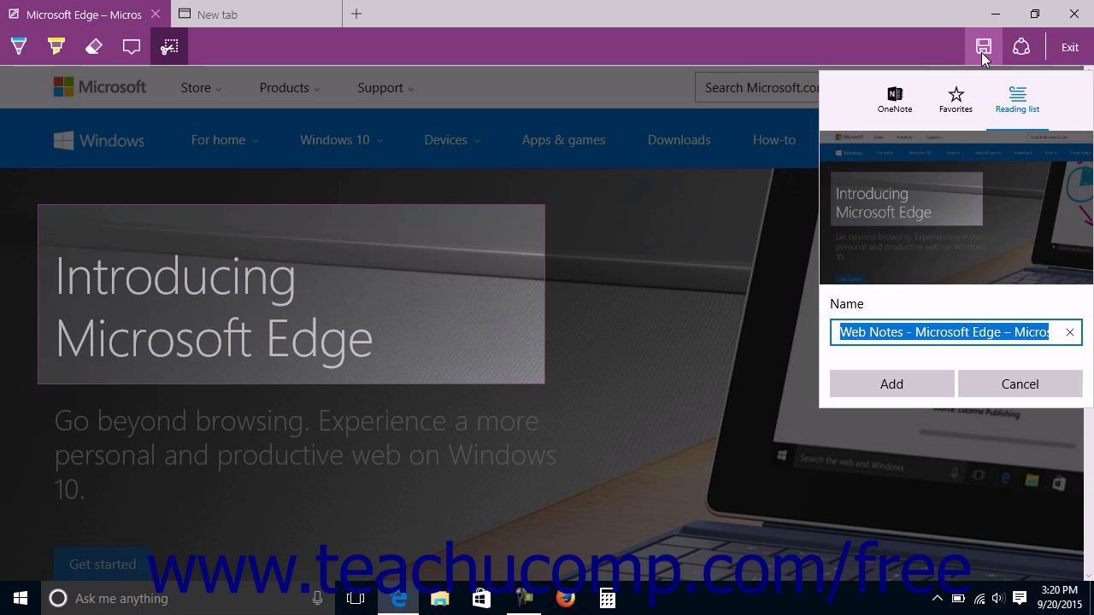
# Switch the save destination from OneNote to Favorites and select the note's name.
pyautogui.click(895, 103)
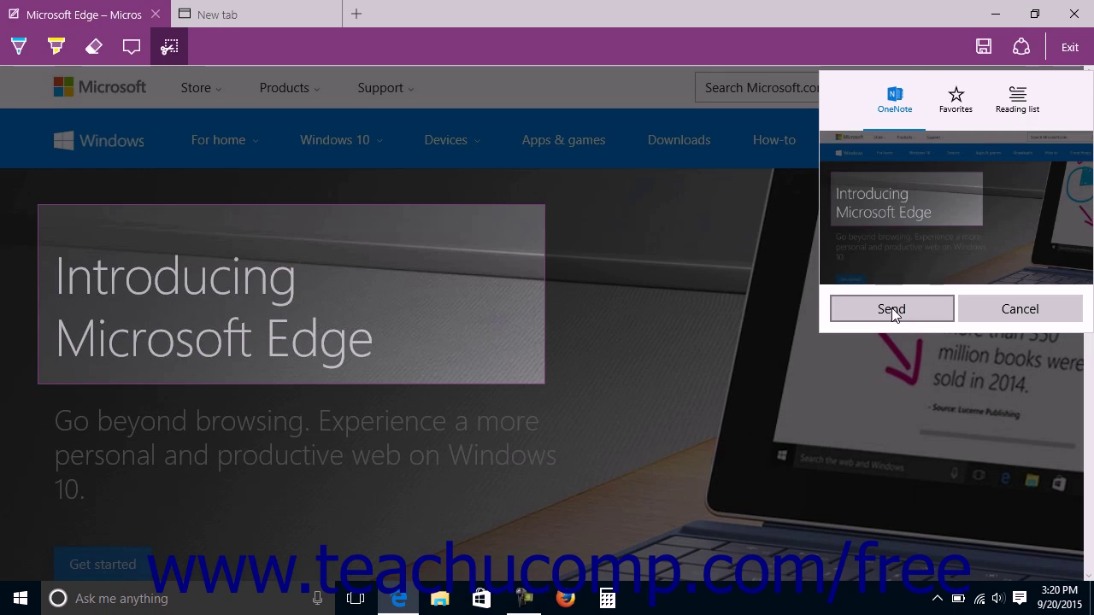
pyautogui.click(954, 116)
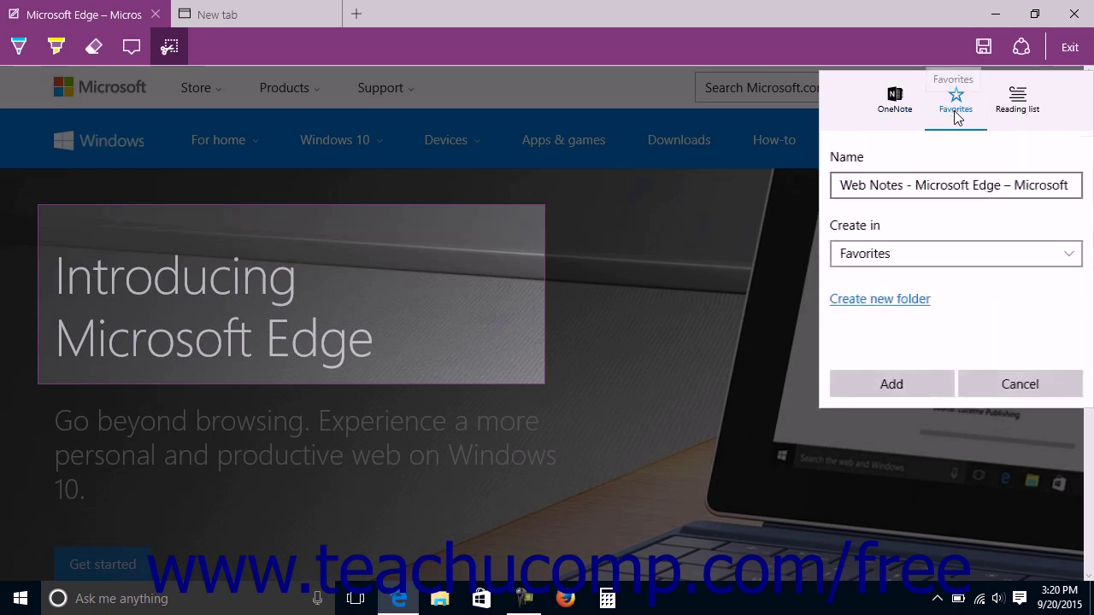
pyautogui.click(934, 188)
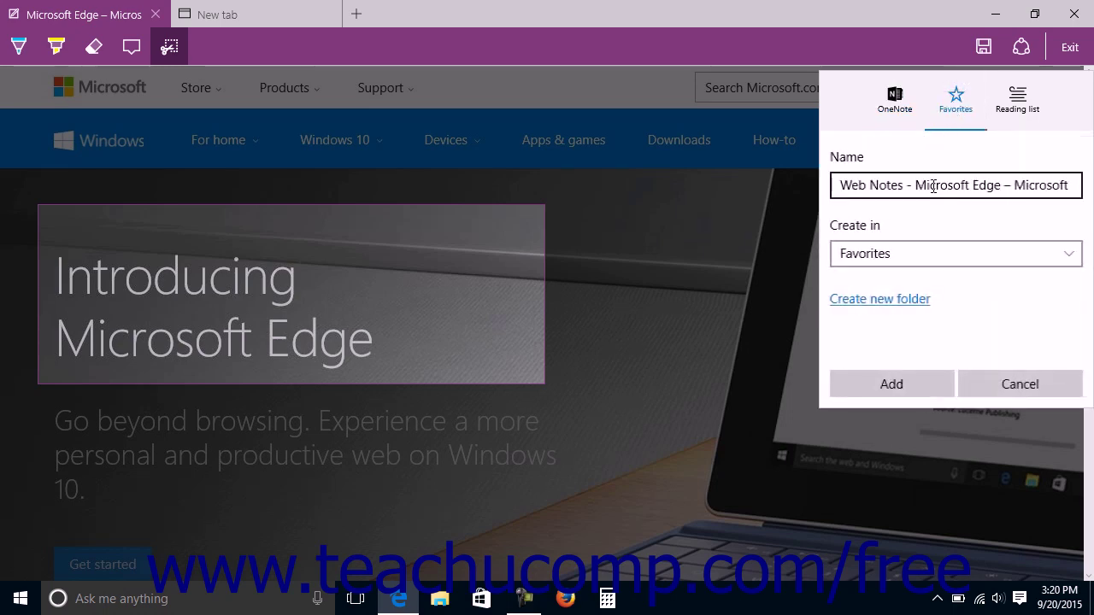
pyautogui.tripleClick(934, 188)
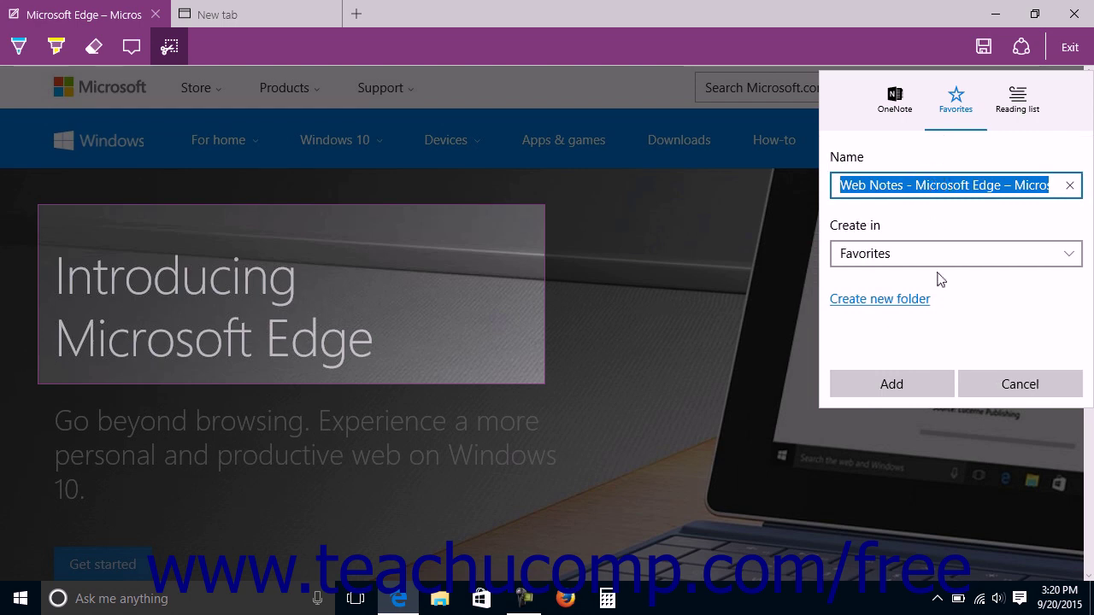